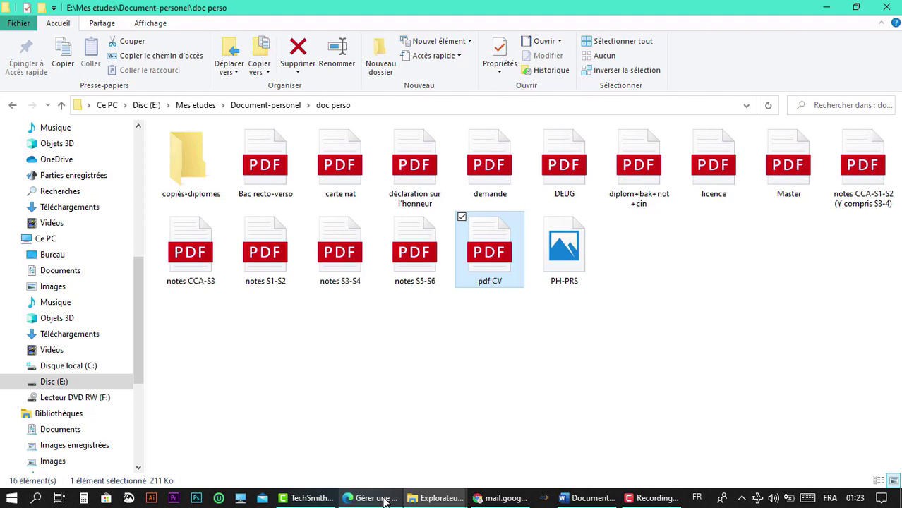
# Cycle through the open windows and switch to the Edge window showing the PDF "Gérer une Marque Enfants".
pyautogui.hotkey('alt', 'Tab')
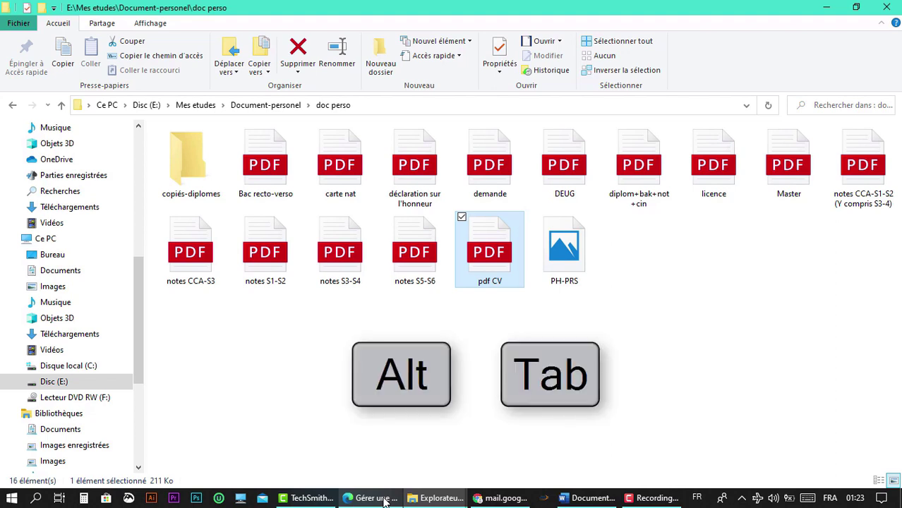
pyautogui.hotkey('alt', 'Tab')
pyautogui.press('Tab')
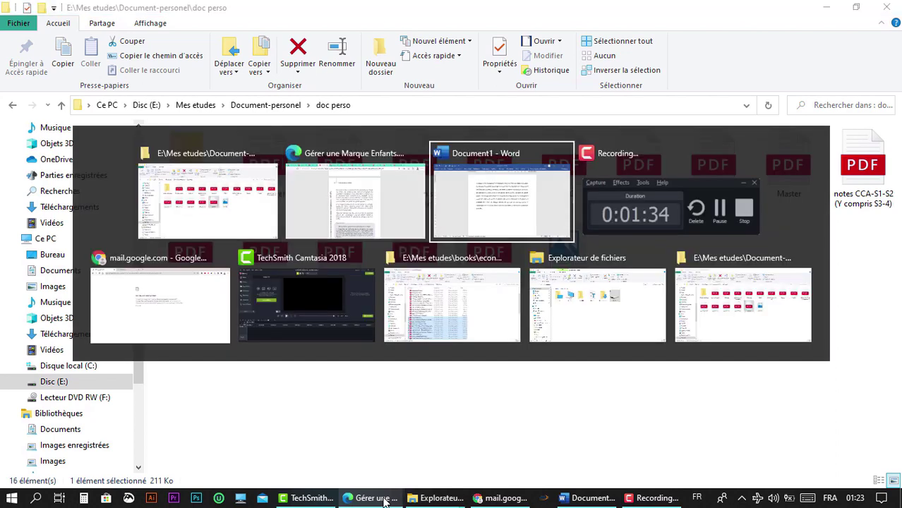
pyautogui.press('Tab')
pyautogui.press('Tab')
pyautogui.press('Tab')
pyautogui.press('Tab')
pyautogui.press('Tab')
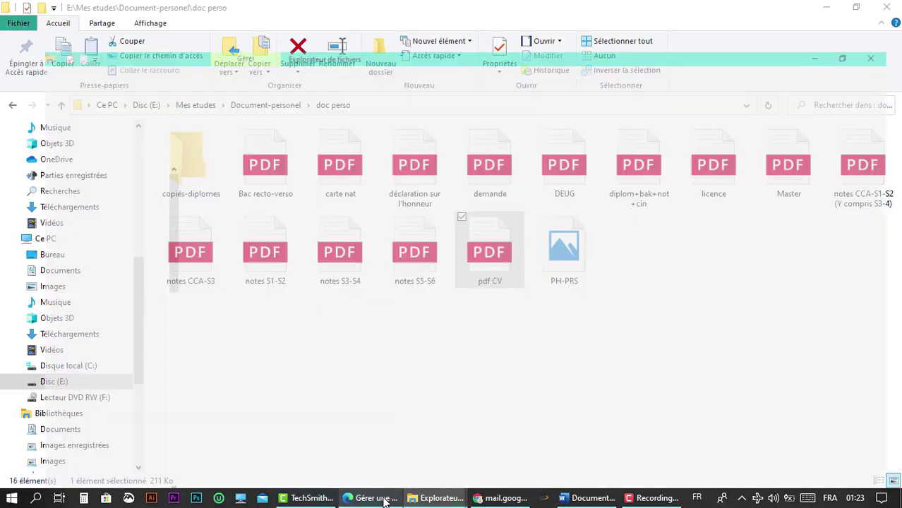
pyautogui.click(374, 498)
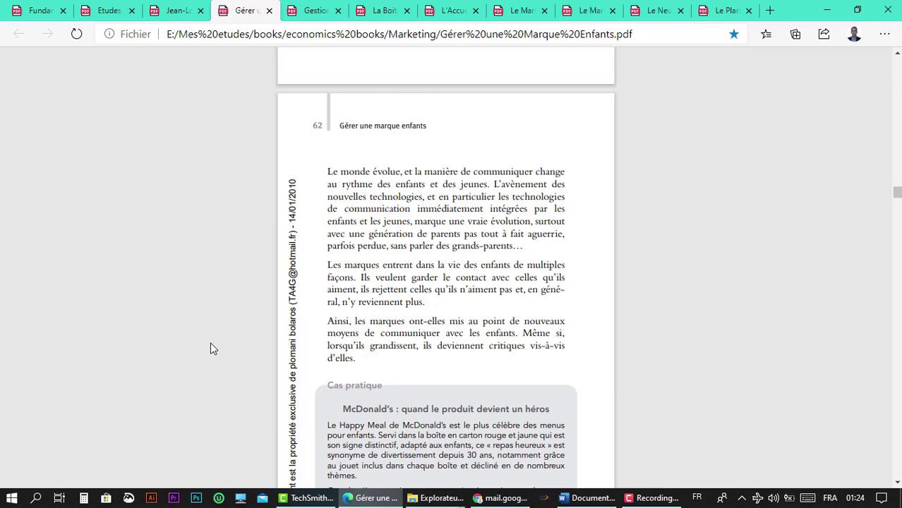
# Browse forward through the open PDF tabs in Edge up to "Le plan marketing à l'usage du manager".
pyautogui.hotkey('ctrl', 'Tab')
pyautogui.hotkey('ctrl', 'Tab')
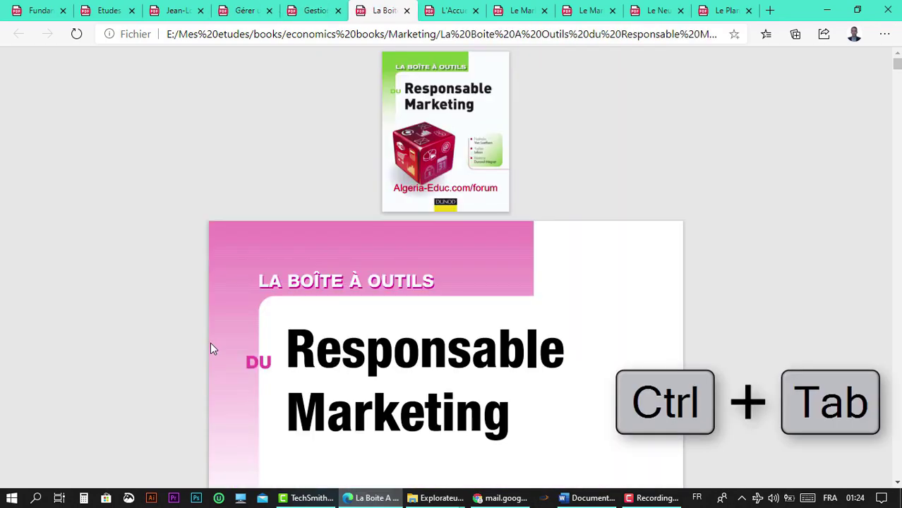
pyautogui.hotkey('ctrl', 'Tab')
pyautogui.hotkey('ctrl', 'Tab')
pyautogui.hotkey('ctrl', 'Tab')
pyautogui.hotkey('ctrl', 'Tab')
pyautogui.hotkey('ctrl', 'Tab')
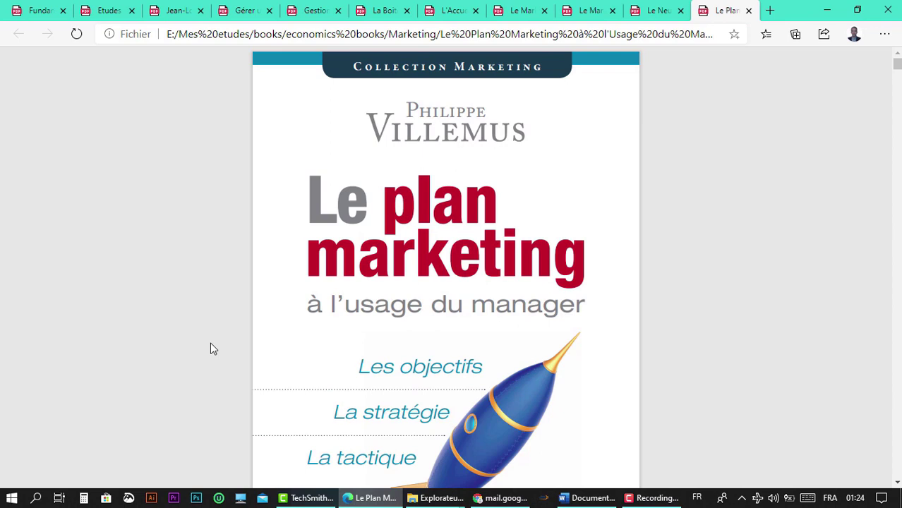
# Go back through the open PDF tabs in reverse order to the third one, published by Éditions Belin.
pyautogui.hotkey('ctrl', 'shift', 'Tab')
pyautogui.hotkey('ctrl', 'shift', 'Tab')
pyautogui.hotkey('ctrl', 'shift', 'Tab')
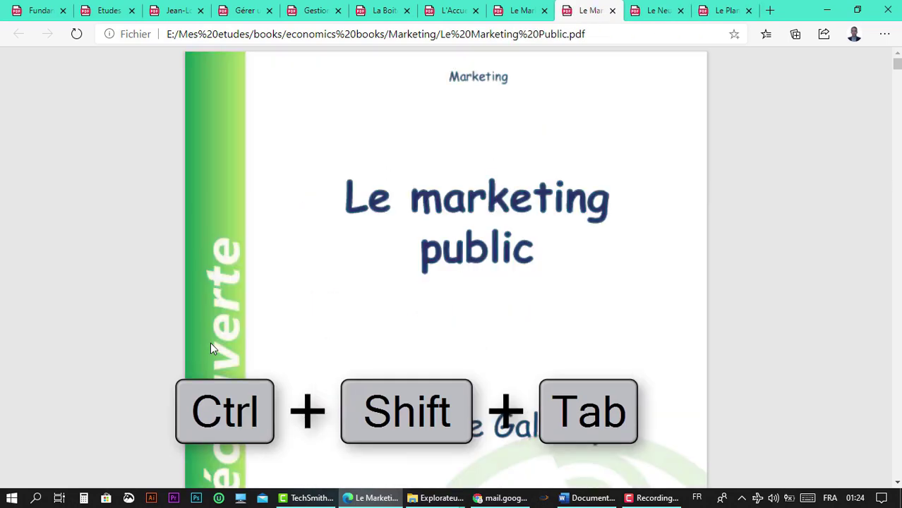
pyautogui.hotkey('ctrl', 'shift', 'Tab')
pyautogui.hotkey('ctrl', 'shift', 'Tab')
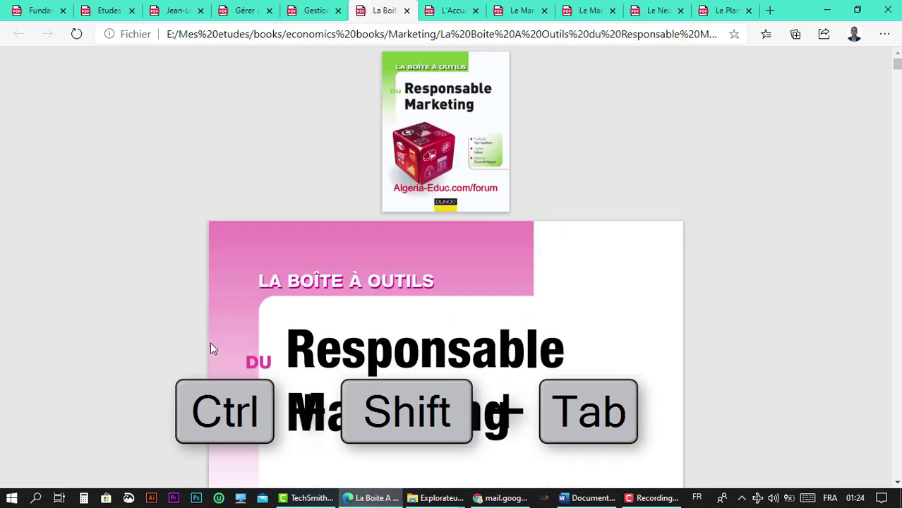
pyautogui.hotkey('ctrl', 'shift', 'Tab')
pyautogui.hotkey('ctrl', 'shift', 'Tab')
pyautogui.hotkey('ctrl', 'shift', 'Tab')
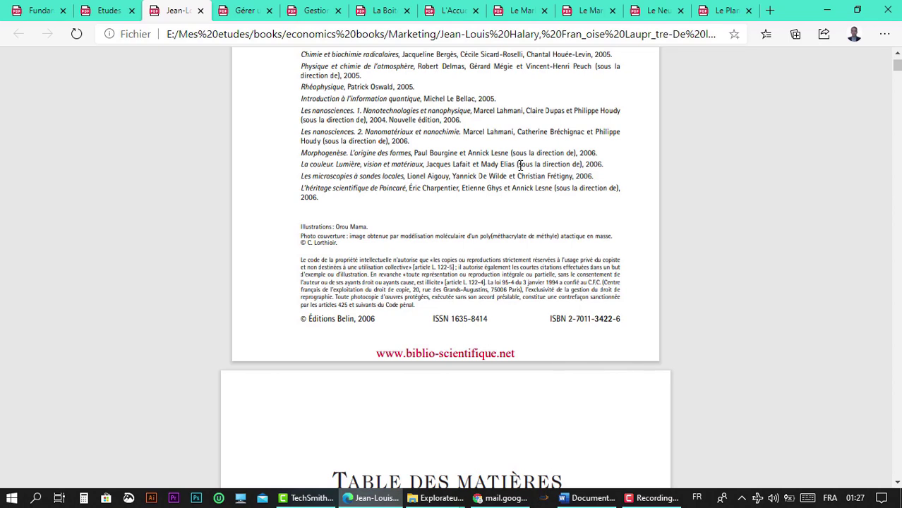
# Search the open PDF for the word "dans".
pyautogui.hotkey('ctrl', 'f')
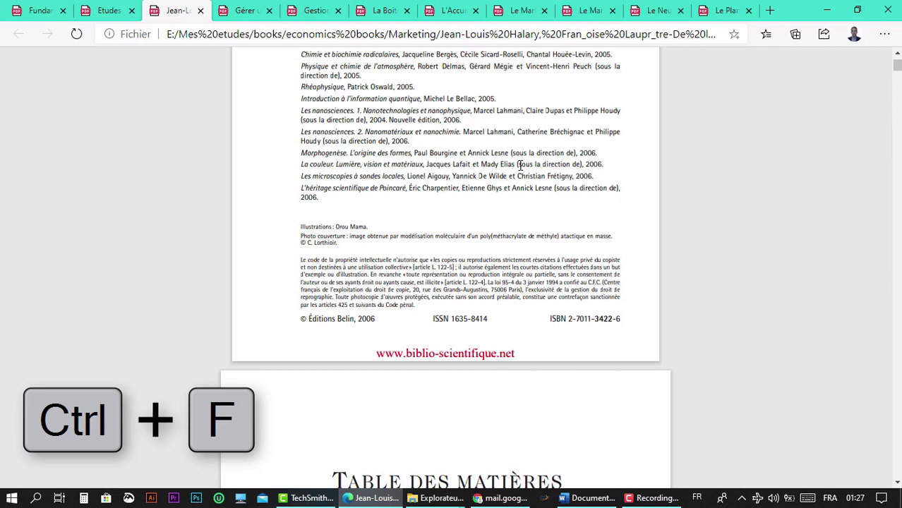
pyautogui.hotkey('ctrl', 'f')
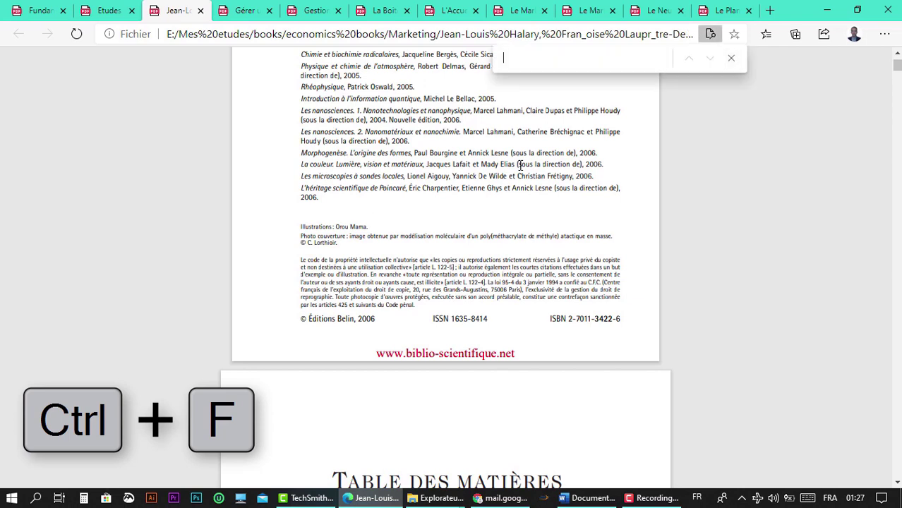
pyautogui.write('dans')
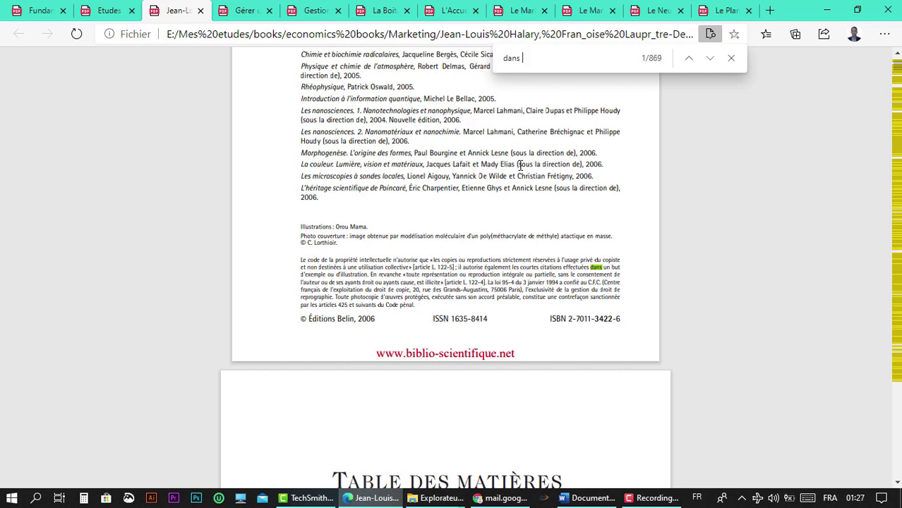
pyautogui.press('BackSpace')
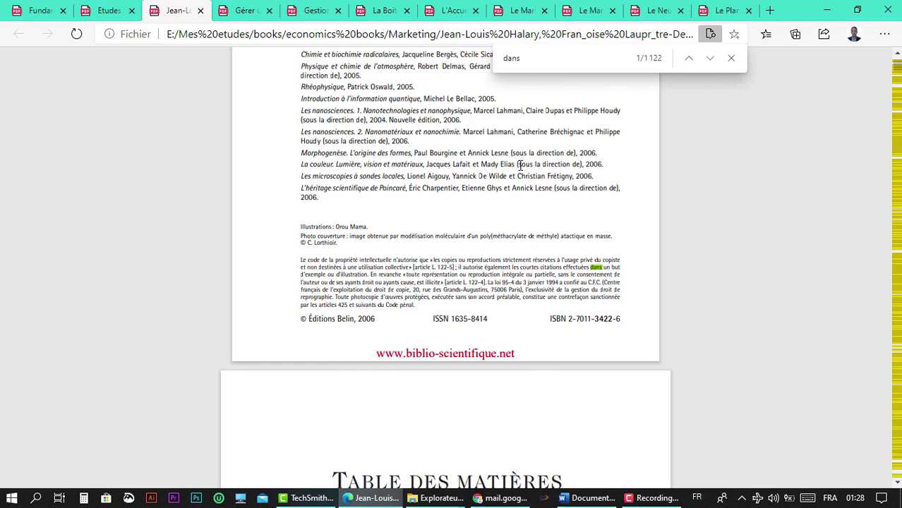
pyautogui.hotkey('ctrl', 'f')
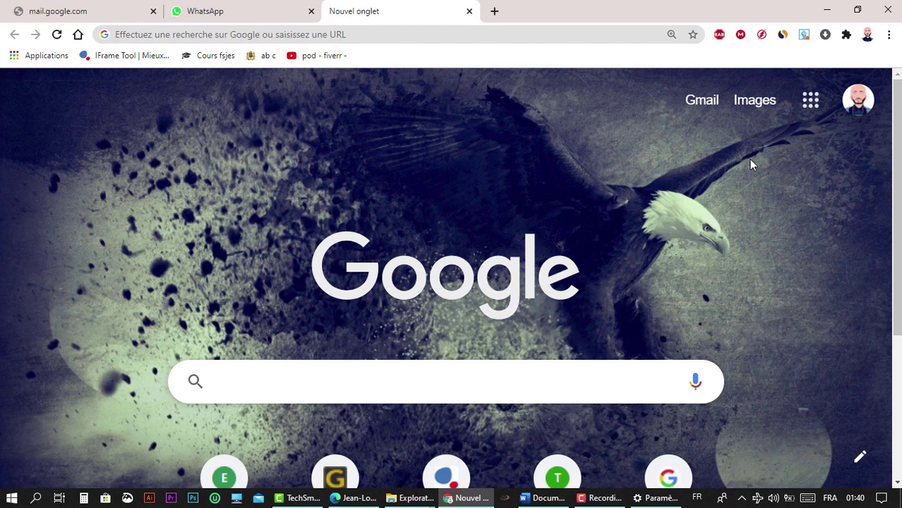
# Add English (Canada) to the preferred languages in the Windows language settings and install it.
pyautogui.press('super+space')
pyautogui.press('super+space')
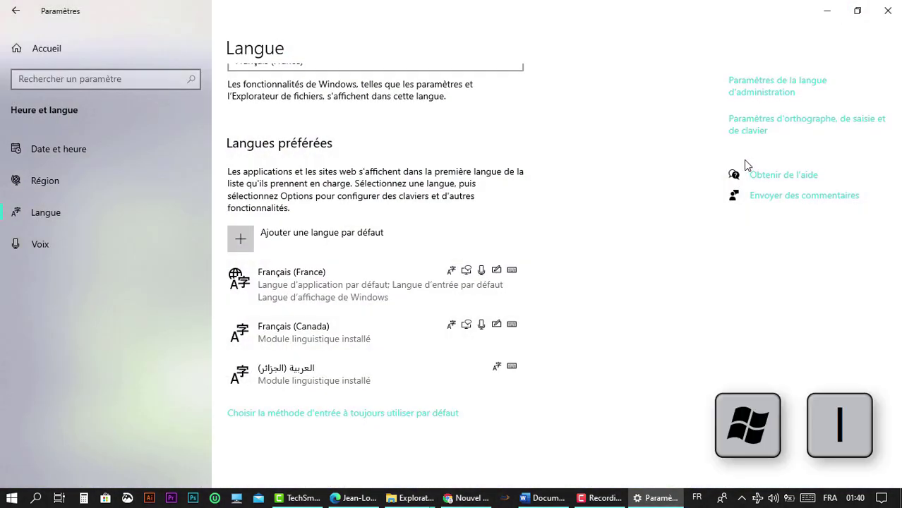
pyautogui.click(240, 240)
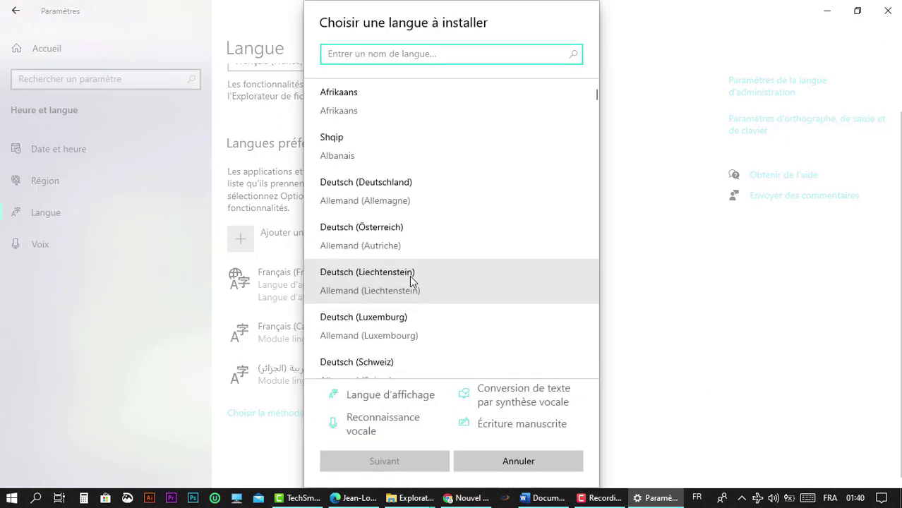
pyautogui.scroll(-1, 409, 279)
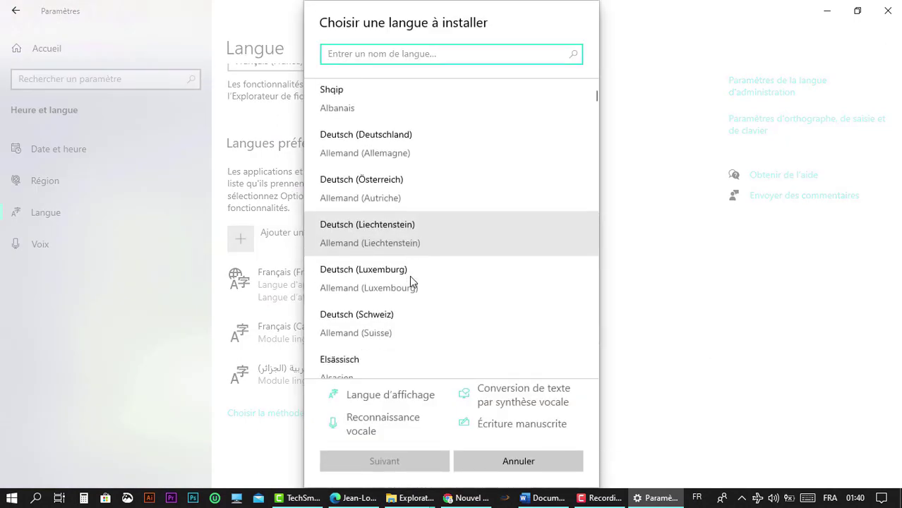
pyautogui.scroll(-5, 410, 278)
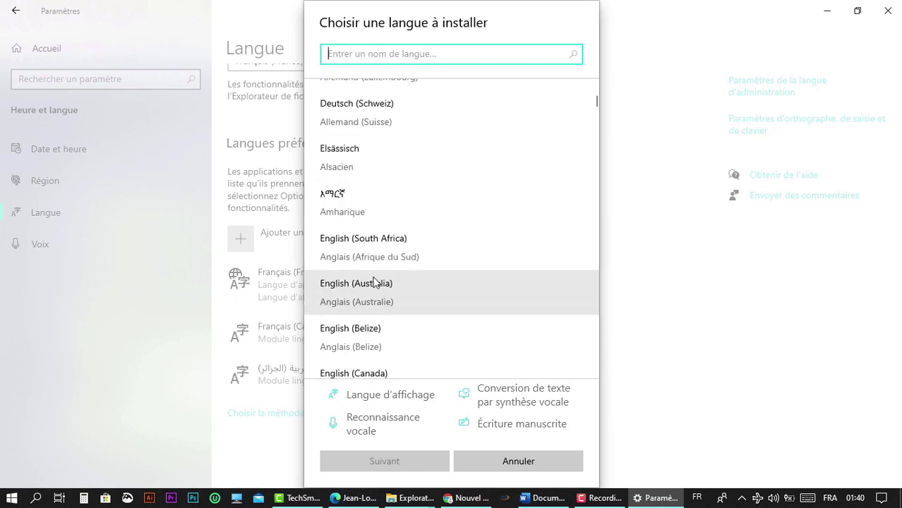
pyautogui.scroll(-3, 419, 297)
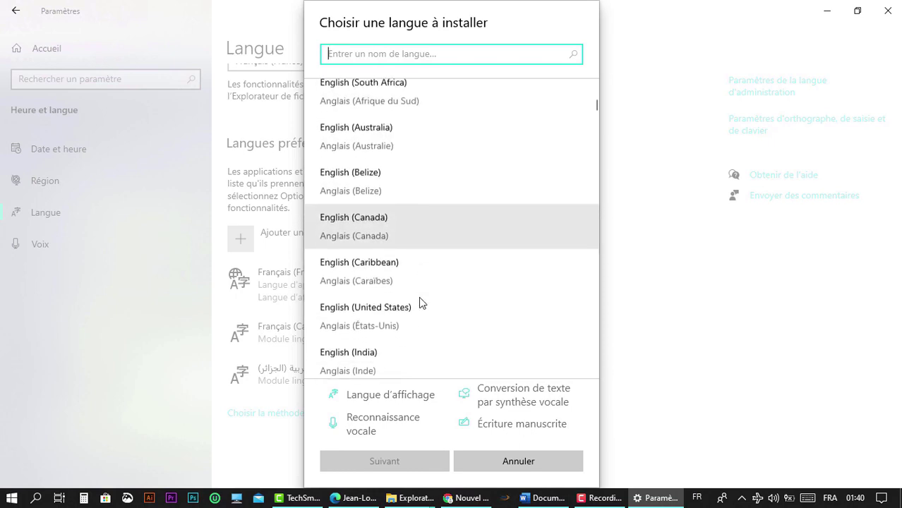
pyautogui.click(390, 223)
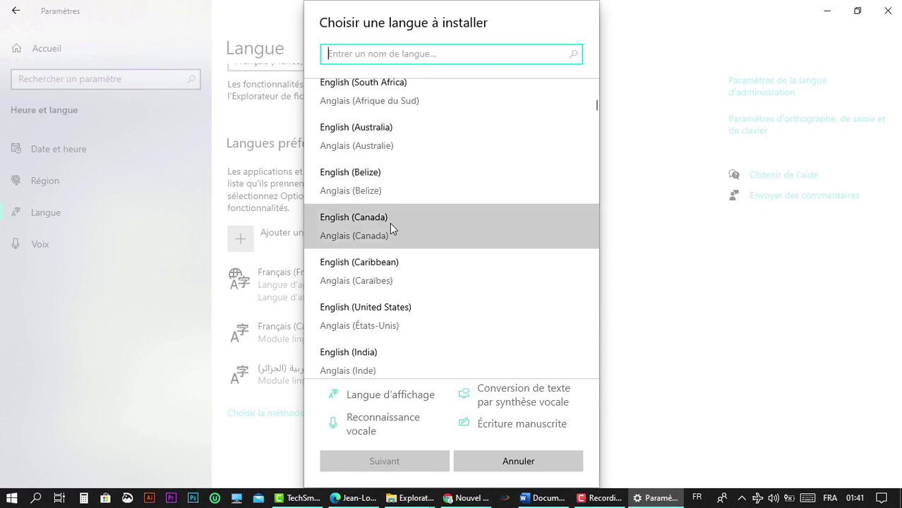
pyautogui.click(378, 459)
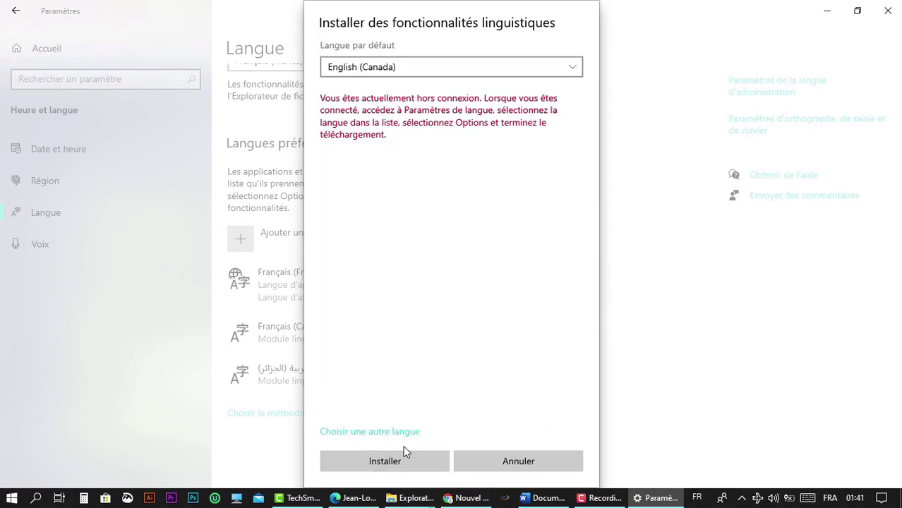
pyautogui.click(385, 460)
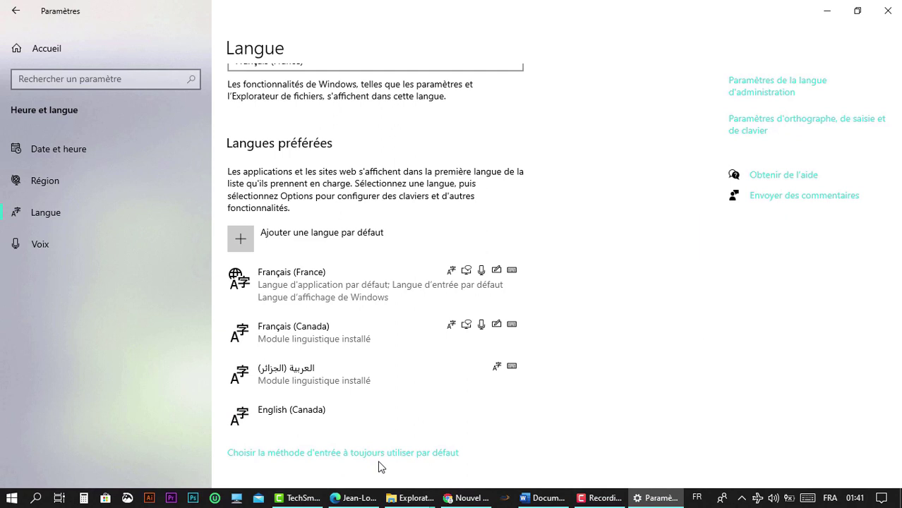
# Change the keyboard input language to English (Canada) and show the desktop.
pyautogui.press('super+space')
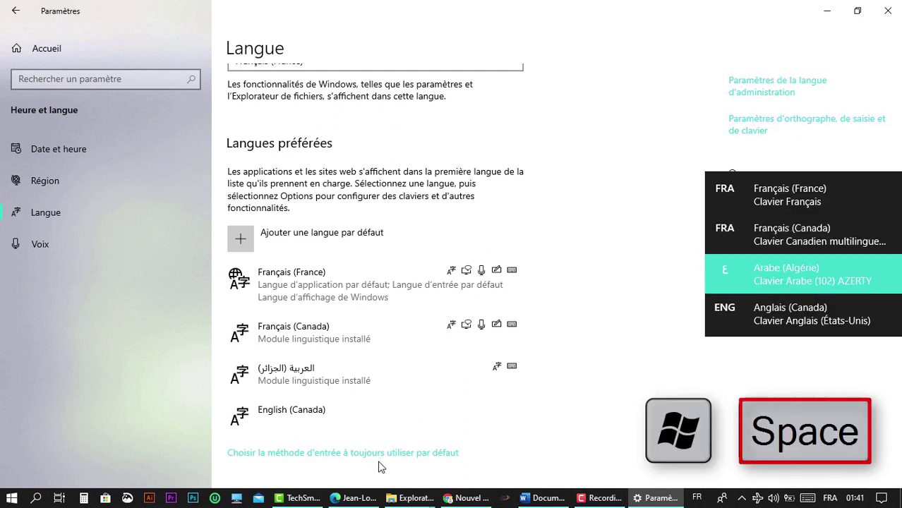
pyautogui.press('super+space')
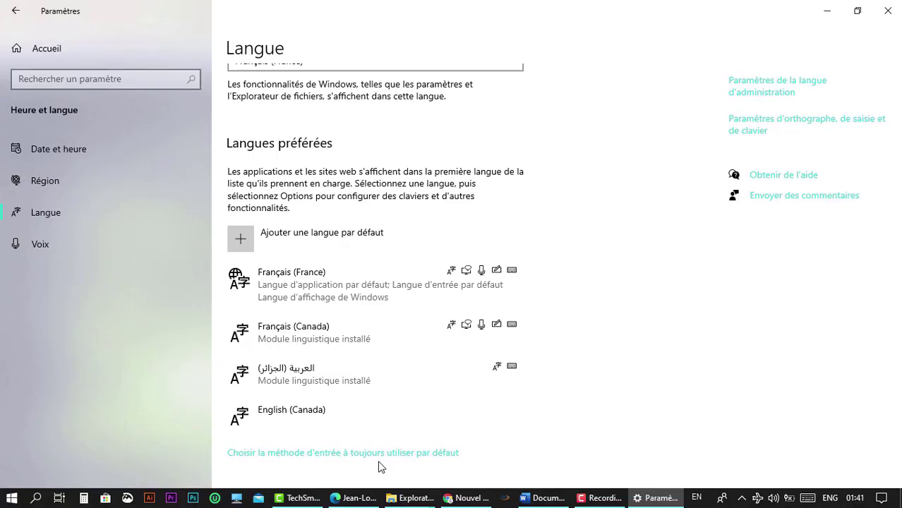
pyautogui.press('super+d')
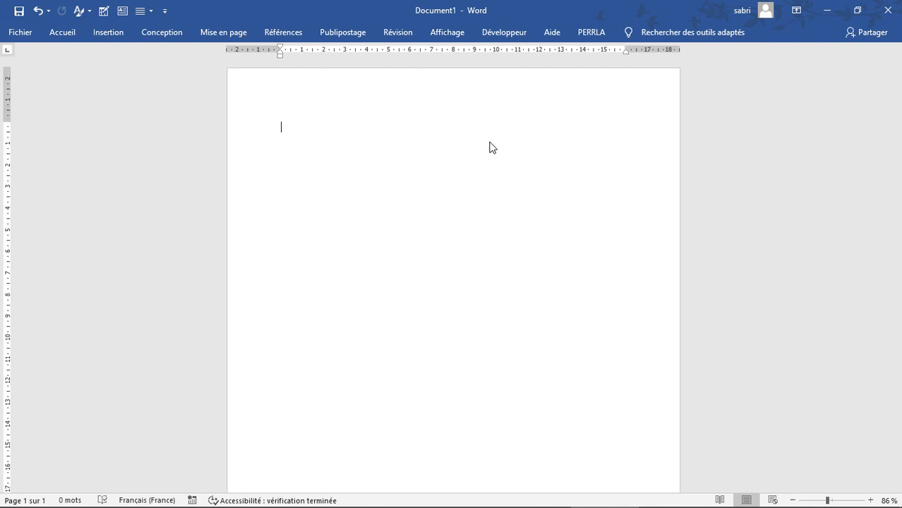
# Insert the rolling-laughing emoji repeatedly into the blank Word document using the Windows emoji picker.
pyautogui.press('super+period')
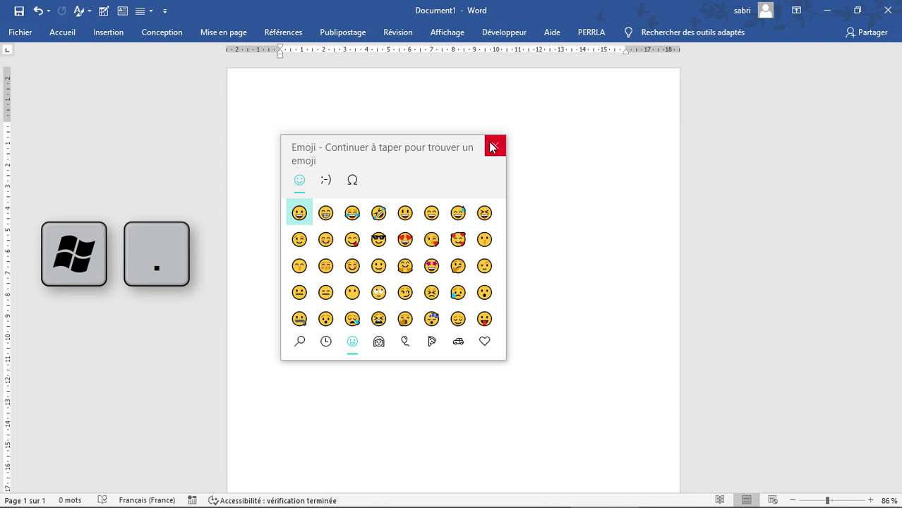
pyautogui.click(387, 225)
pyautogui.click(388, 224)
pyautogui.click(387, 225)
pyautogui.click(387, 224)
pyautogui.click(388, 224)
pyautogui.click(387, 224)
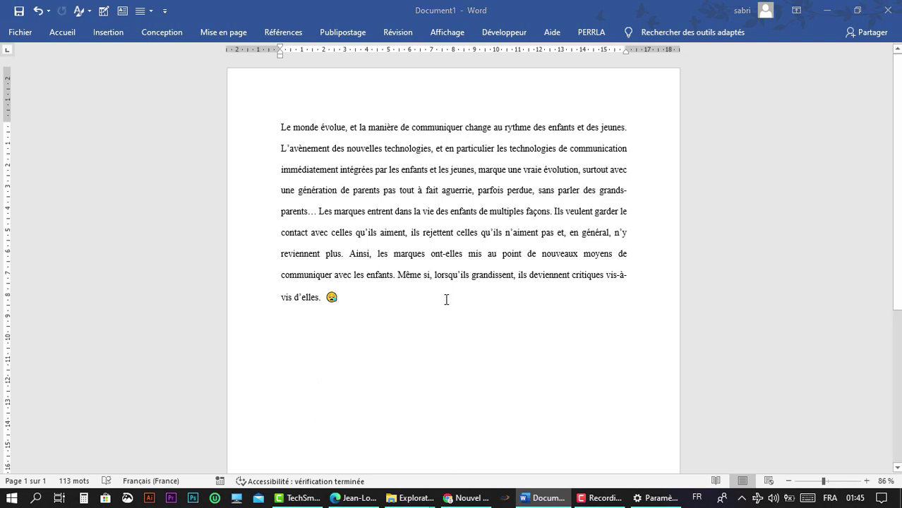
# Open the Windows action centre, and create a new virtual desktop and close it again.
pyautogui.press('super+a')
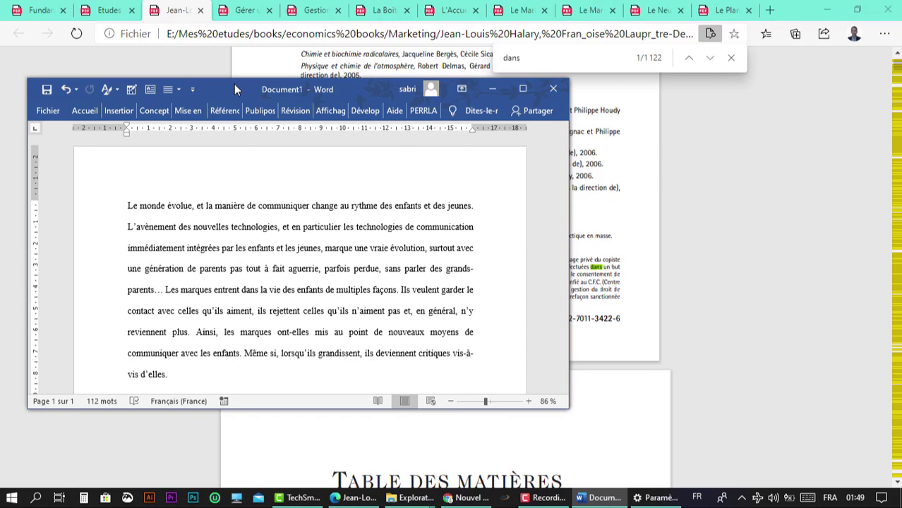
pyautogui.press('super+ctrl+d')
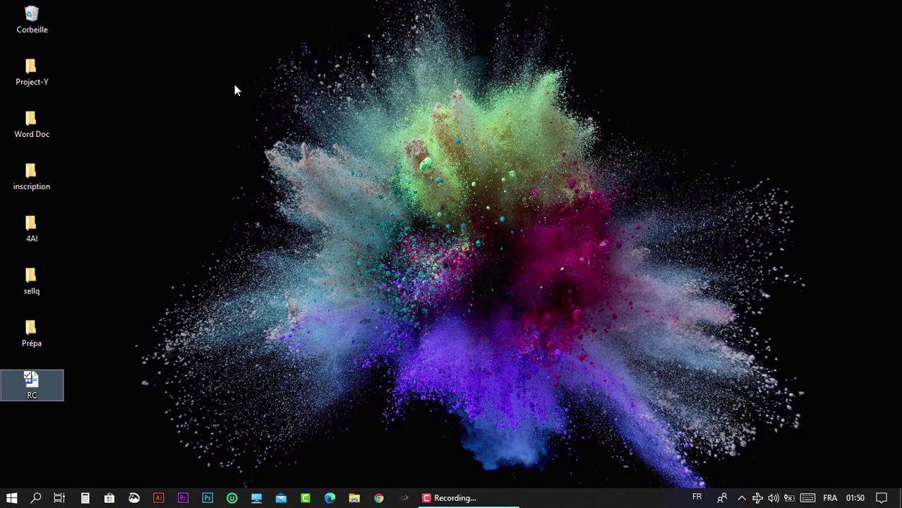
pyautogui.press('super+ctrl+F4')
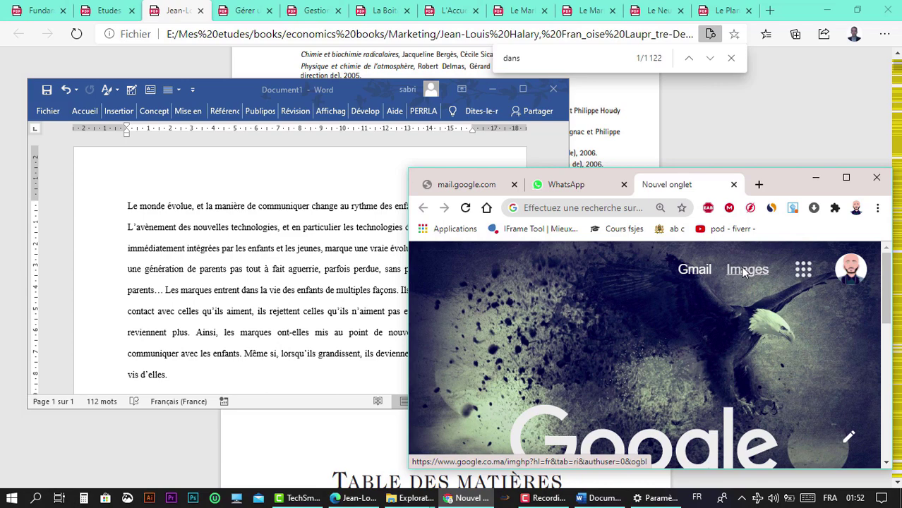
# Show the desktop, and tile the Word document on the right half of the screen with the Edge PDF window beside it.
pyautogui.press('super+d')
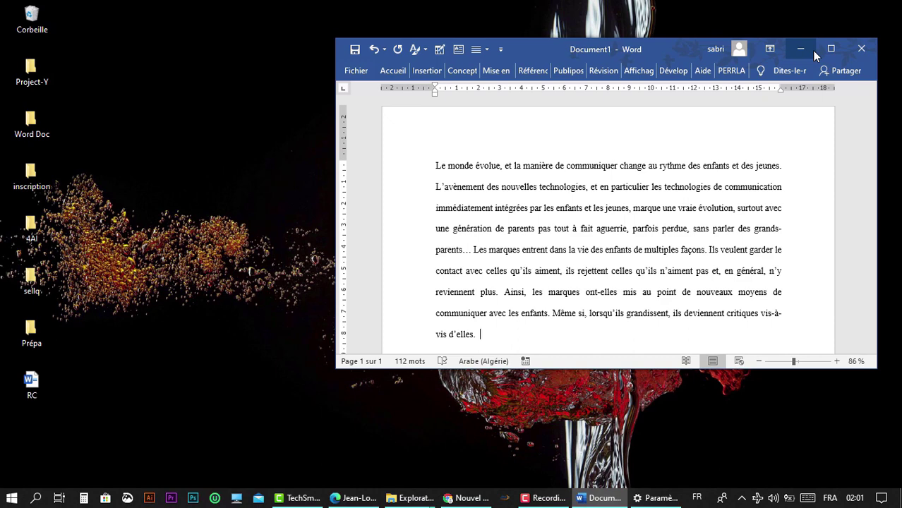
pyautogui.press('super+Right')
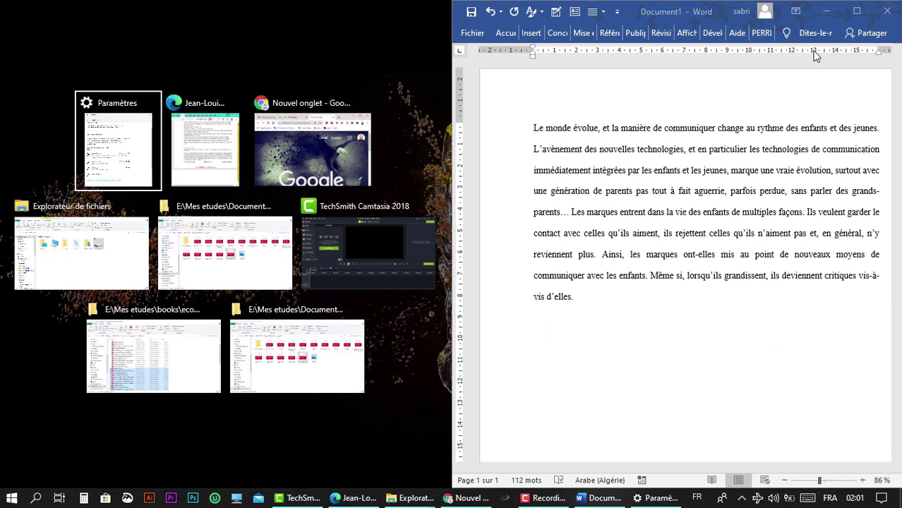
pyautogui.click(214, 141)
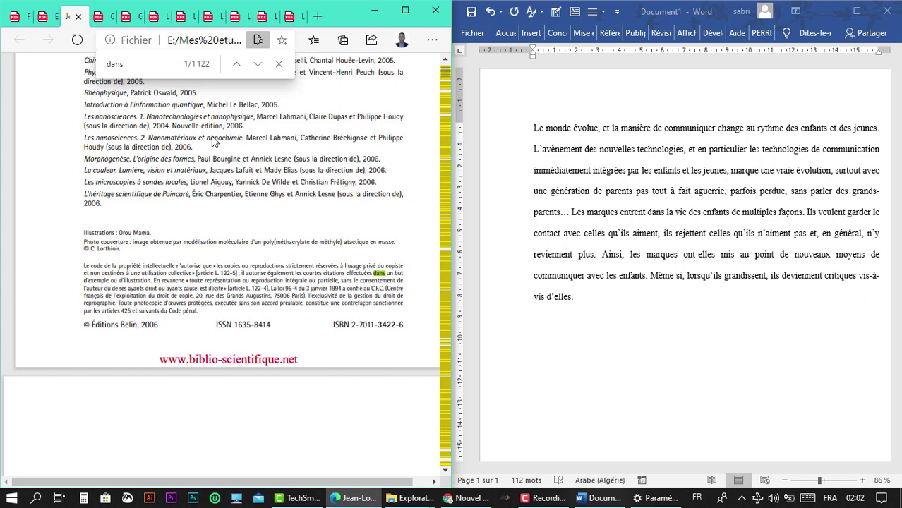
# Show the desktop and magnify the screen to 400 % with Magnifier.
pyautogui.press('super+d')
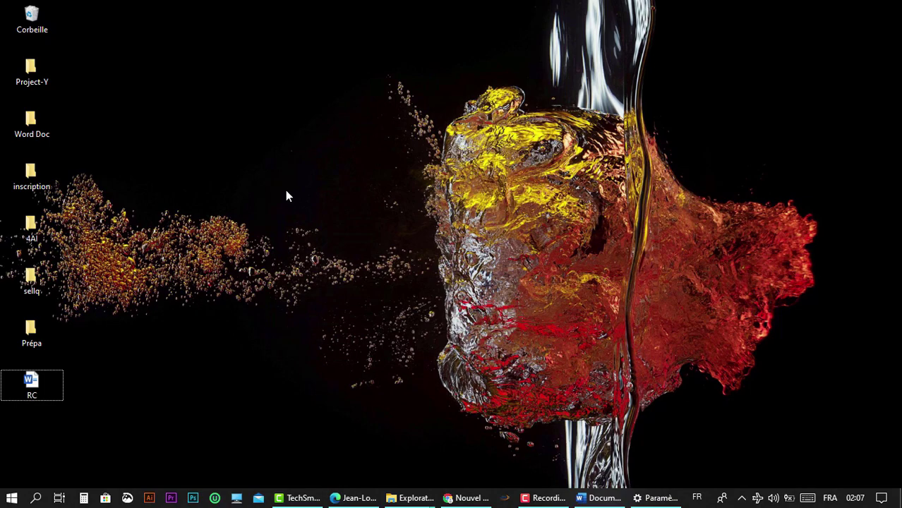
pyautogui.press('super+plus')
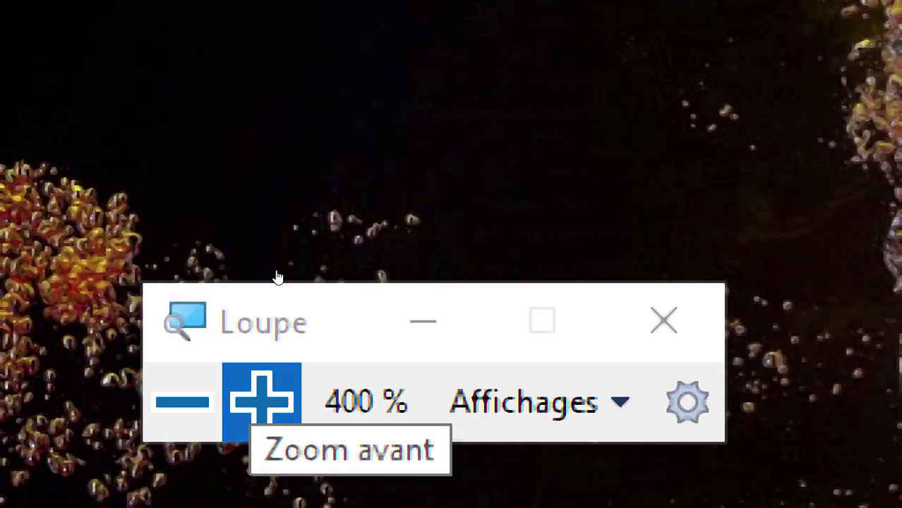
# Increase the screen magnification to 500 % and exit Magnifier.
pyautogui.press('super+plus')
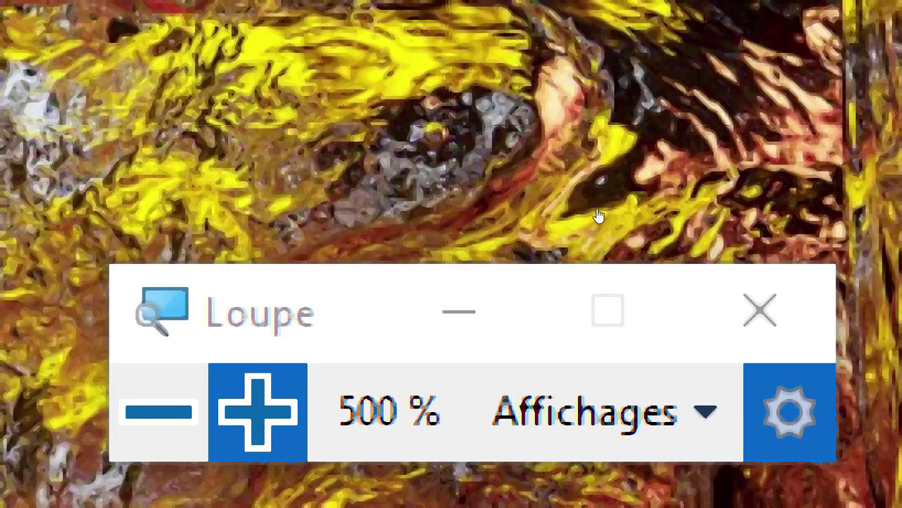
pyautogui.press('super+Escape')
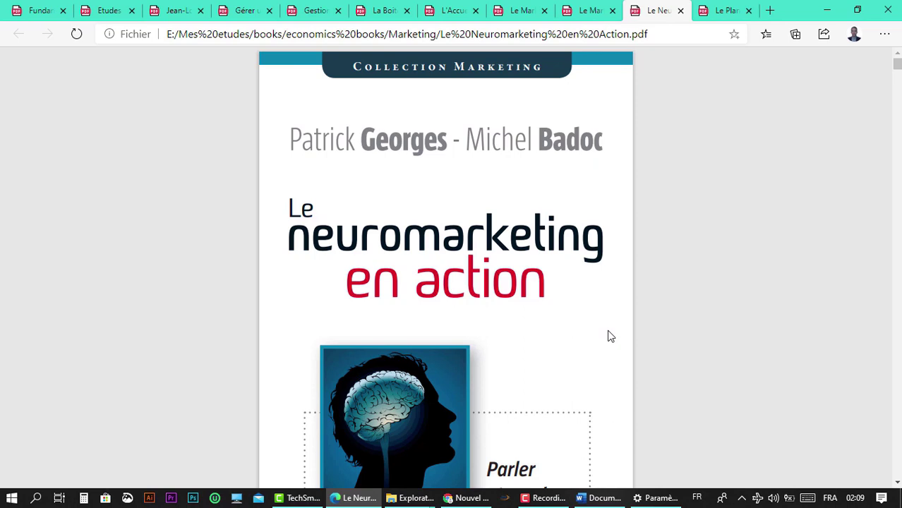
# Capture a full-screen snip of the neuromarketing PDF in Edge, and open and close the Windows system information window.
pyautogui.press('super+shift+s')
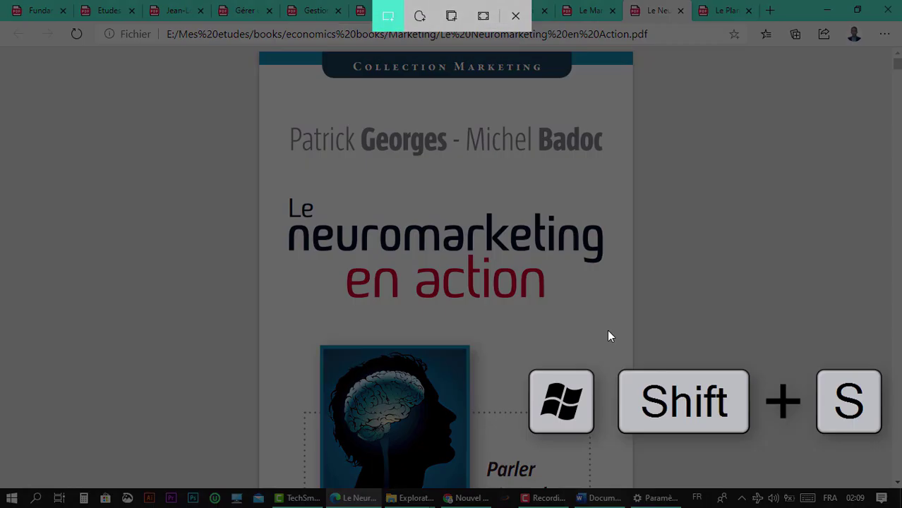
pyautogui.click(484, 23)
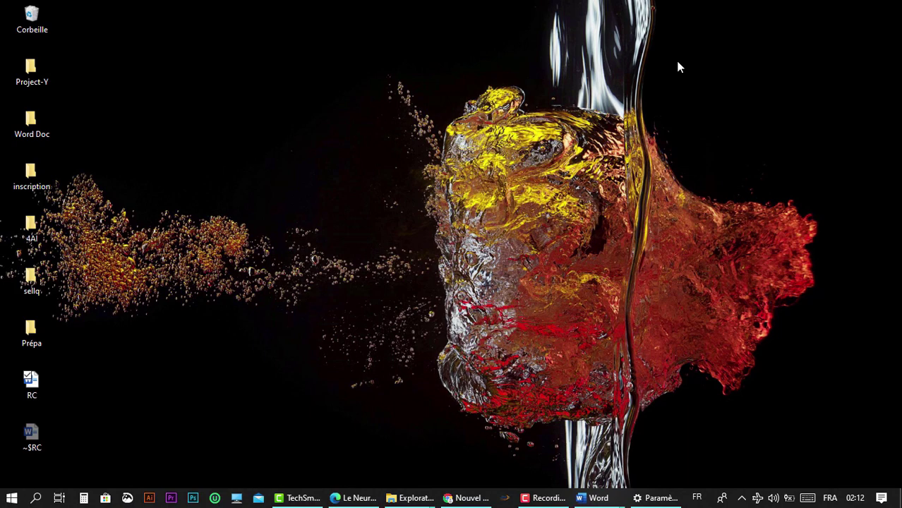
pyautogui.press('super+Pause')
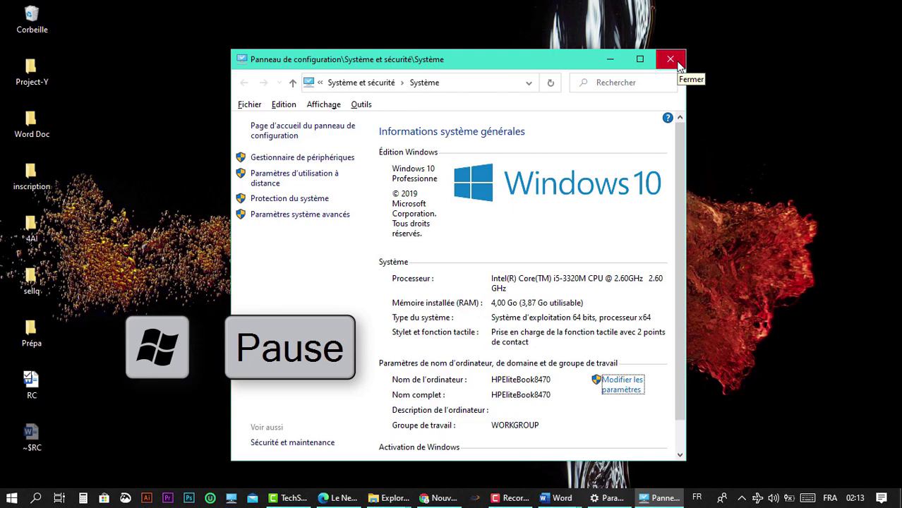
pyautogui.click(671, 60)
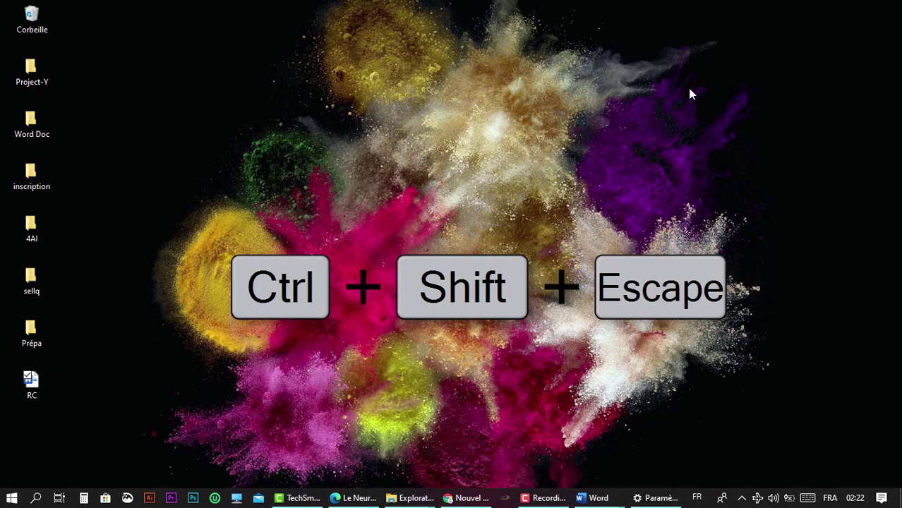
# End the Google Chrome task in Task Manager and show the desktop.
pyautogui.hotkey('ctrl', 'shift', 'Escape')
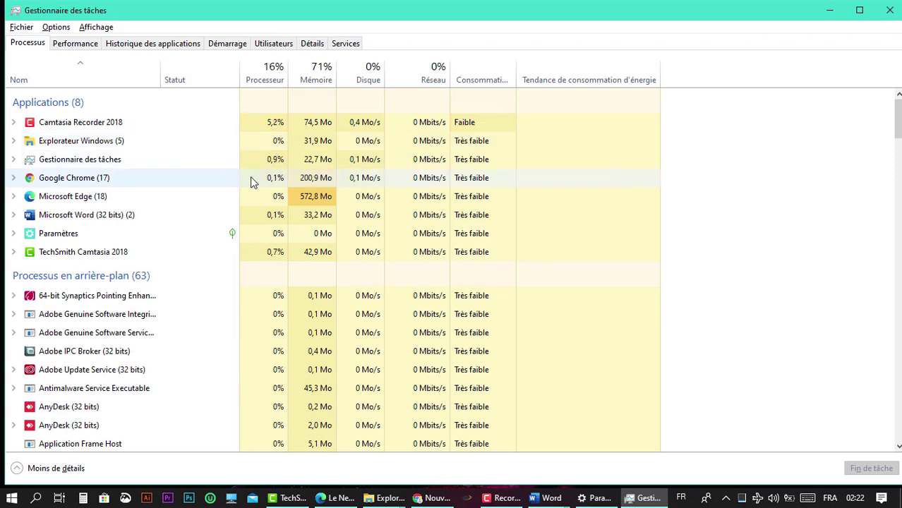
pyautogui.rightClick(251, 177)
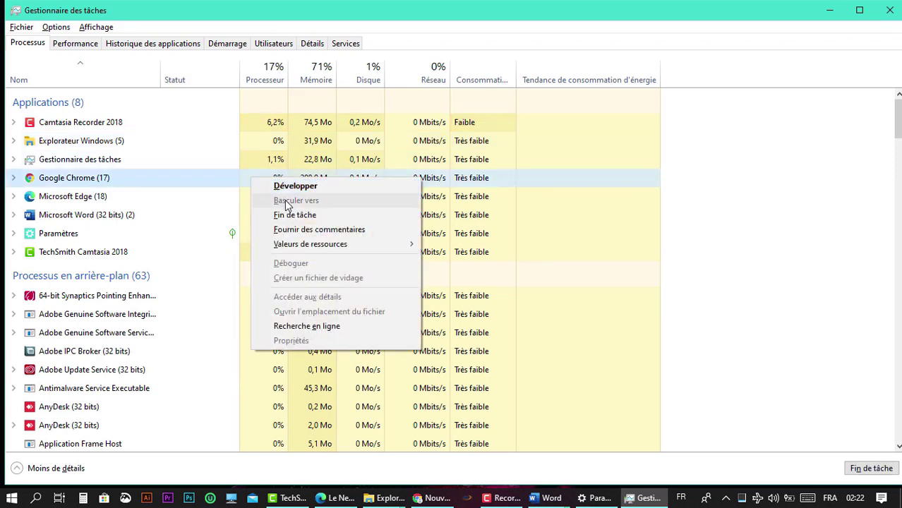
pyautogui.click(296, 216)
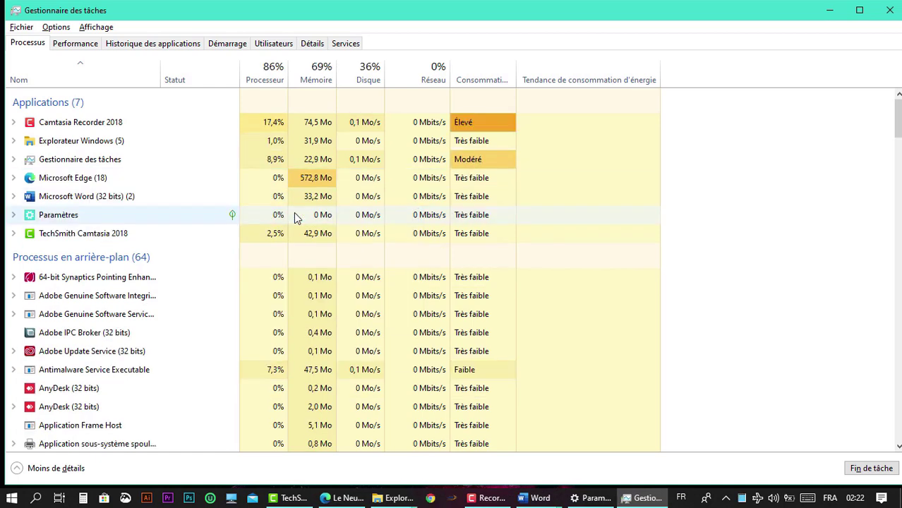
pyautogui.press('super+d')
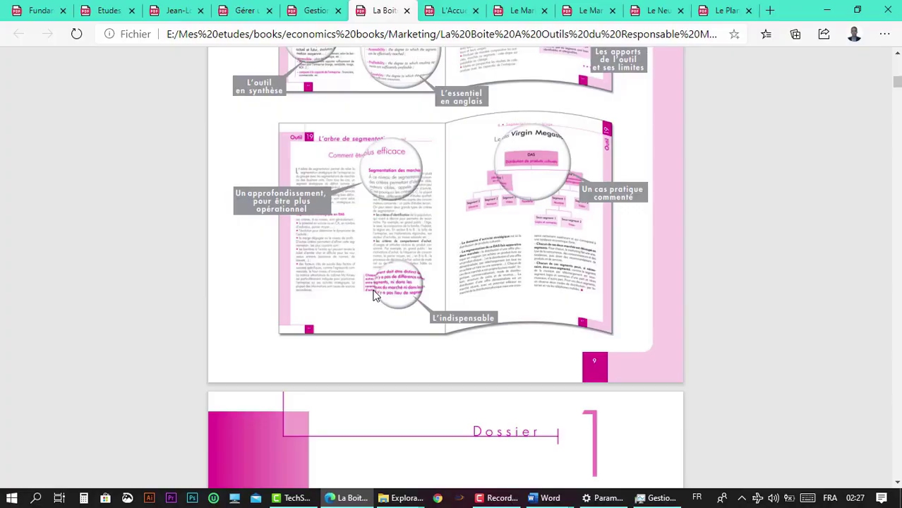
# Enlarge the PDF page showing the Outil 19 sample spreads in Edge through repeated zooming.
pyautogui.scroll(1, 374, 295)
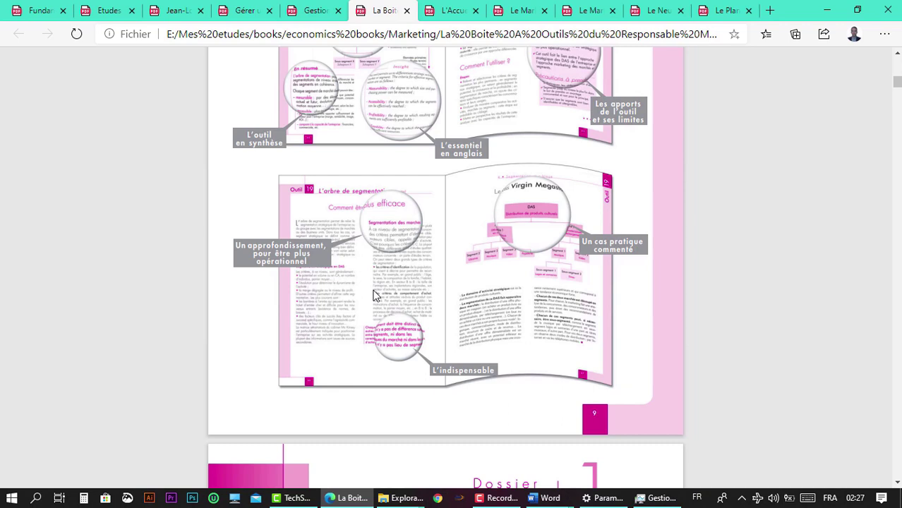
pyautogui.hotkey('ctrl', '+')
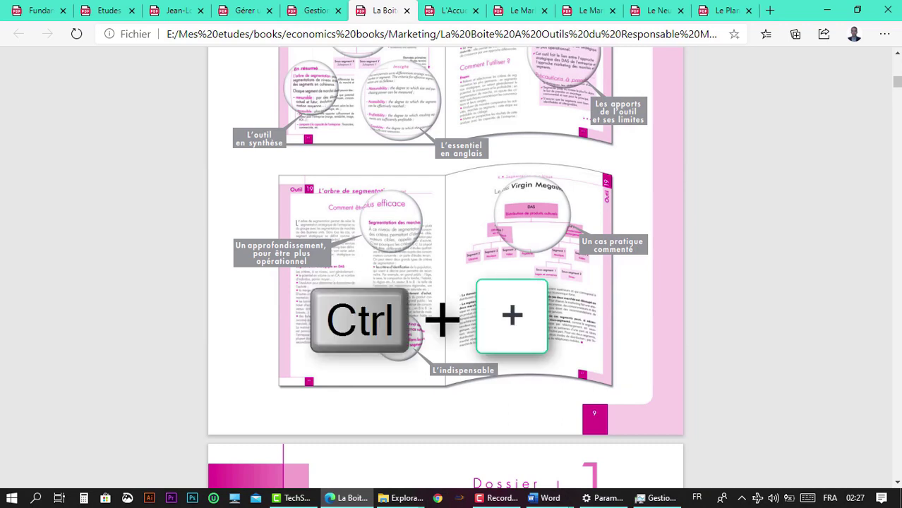
pyautogui.hotkey('ctrl', '+')
pyautogui.hotkey('ctrl', '+')
pyautogui.hotkey('ctrl', '+')
pyautogui.hotkey('ctrl', '+')
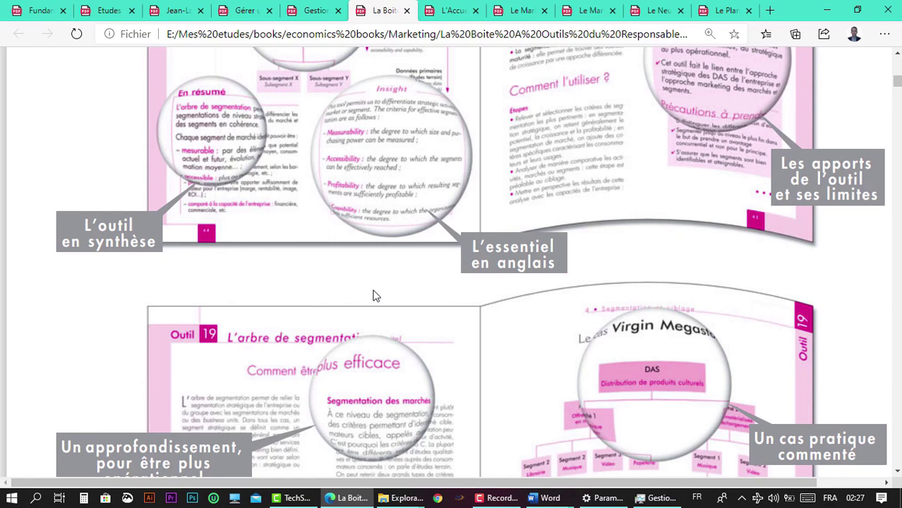
pyautogui.hotkey('ctrl', '+')
pyautogui.hotkey('ctrl', '+')
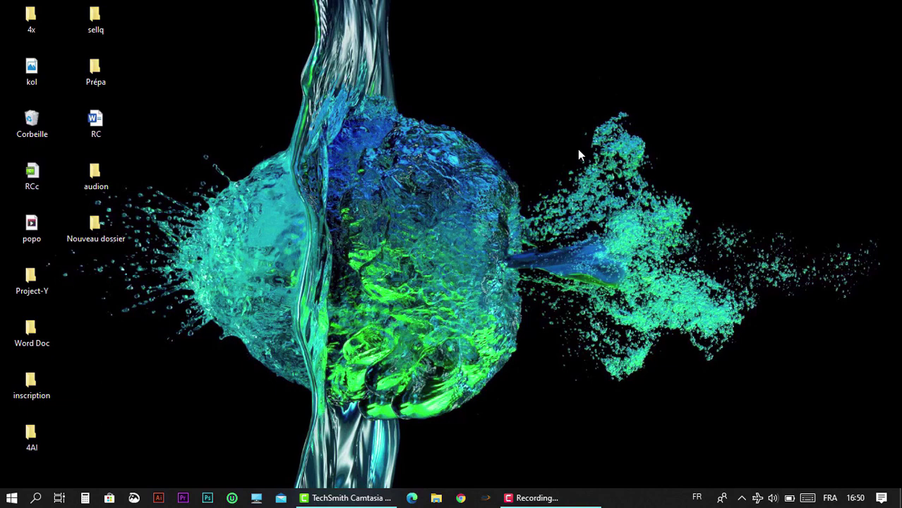
# Open a File Explorer window, and bring up the Windows on-screen keyboard and close it again.
pyautogui.press('super+e')
pyautogui.press('super+ctrl+o')
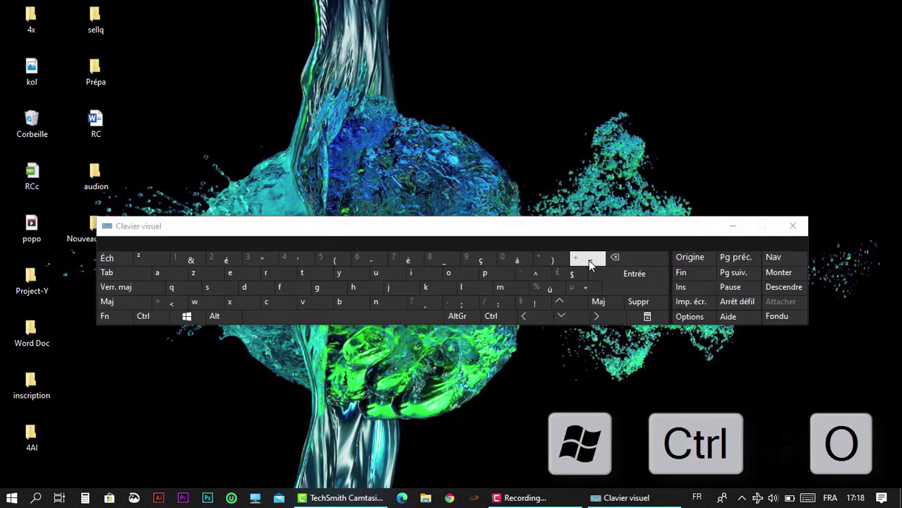
pyautogui.click(792, 226)
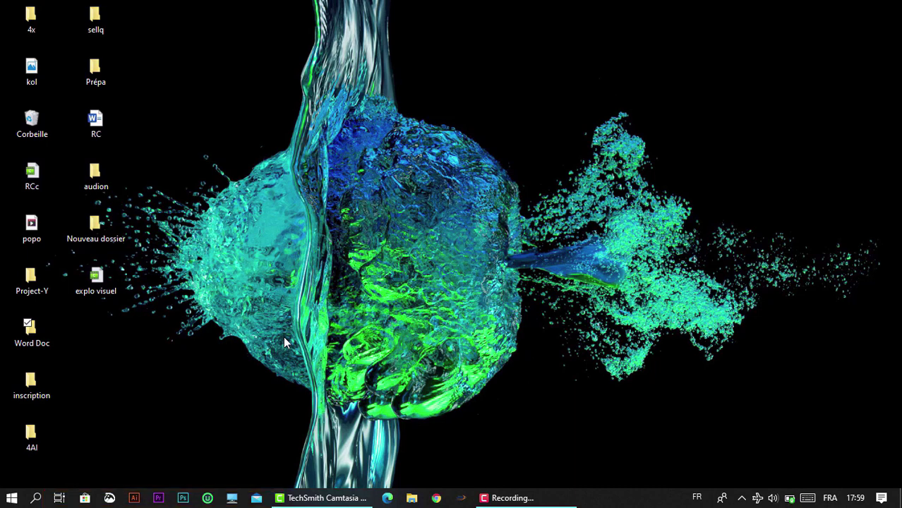
# Pin Access from the Start menu's app list to the taskbar, just before Adobe Illustrator.
pyautogui.press('super')
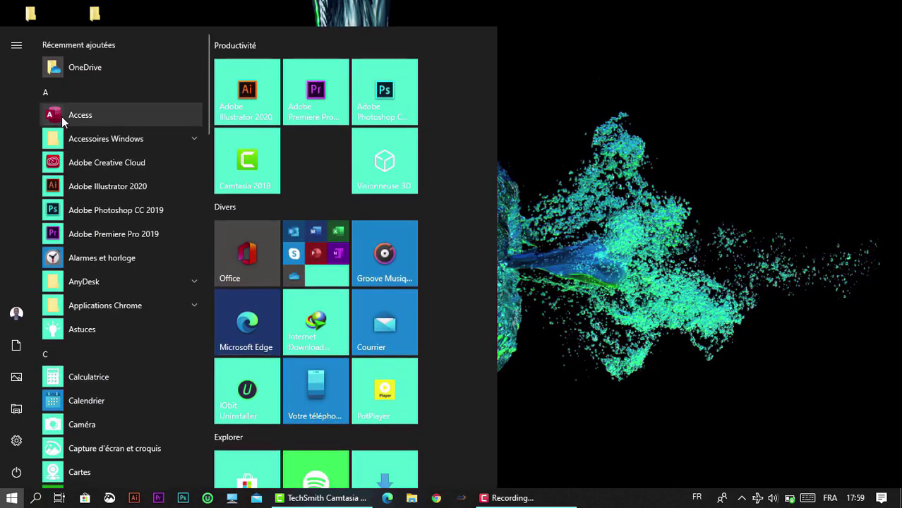
pyautogui.moveTo(62, 121); pyautogui.dragTo(129, 499)
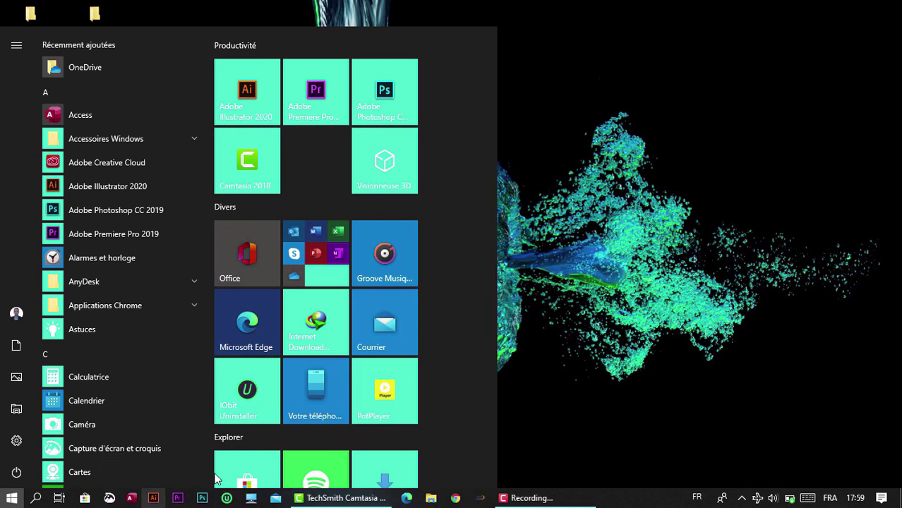
pyautogui.click(573, 381)
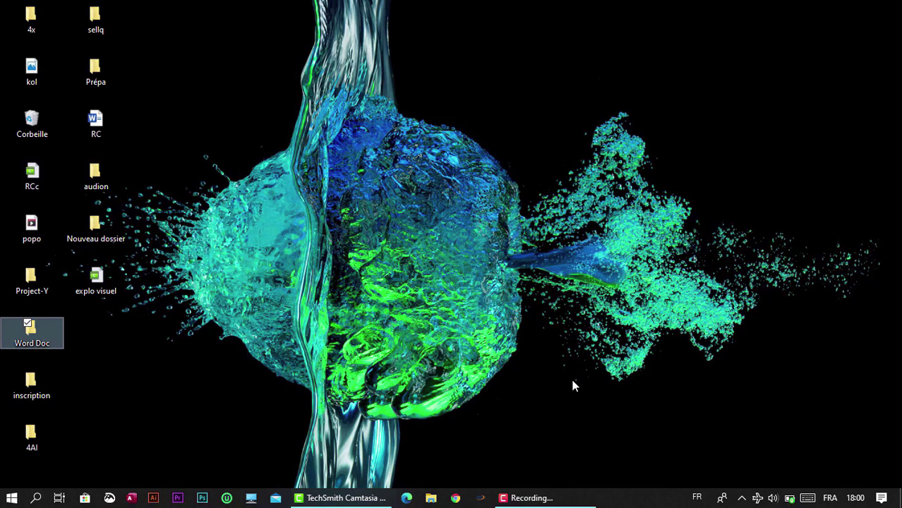
# Launch Microsoft Store and the second pinned app by their positions on the taskbar.
pyautogui.press('super+1')
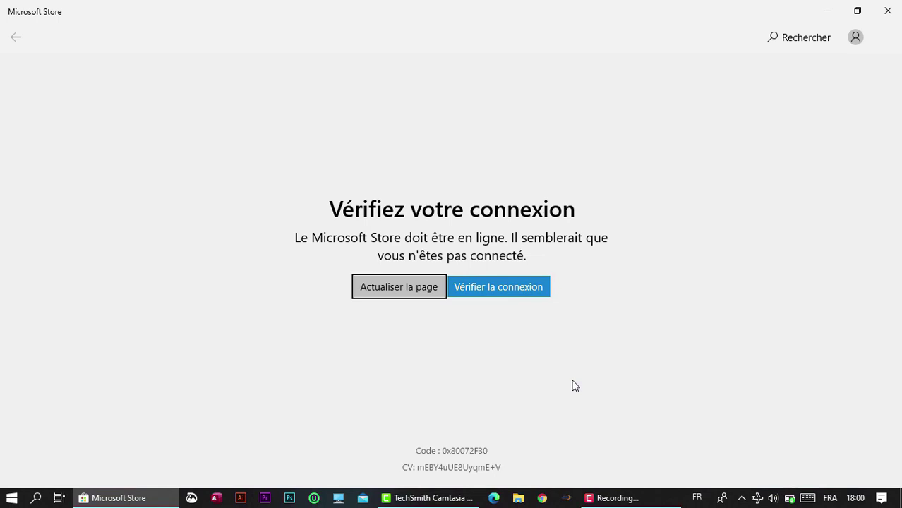
pyautogui.press('super+2')
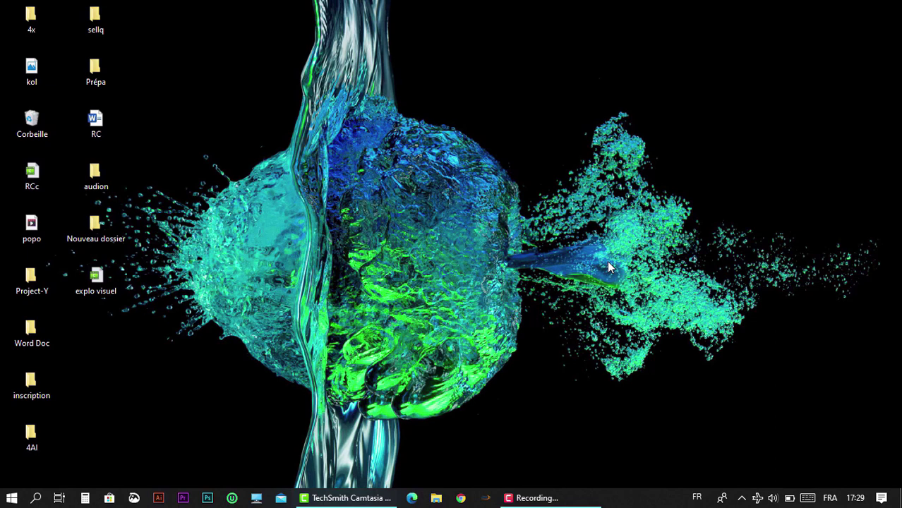
# Lock the Windows session, and open the Windows shutdown dialog from the desktop.
pyautogui.press('super+l')
pyautogui.hotkey('alt', 'F4')
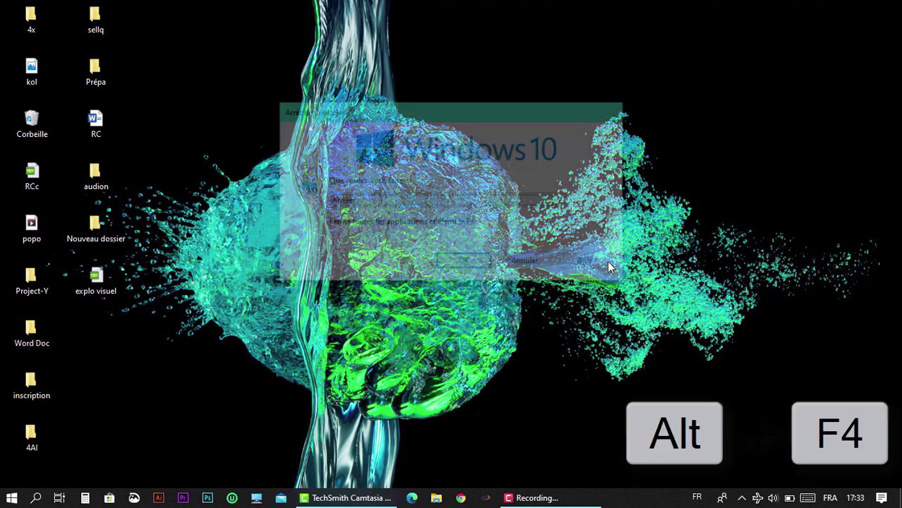